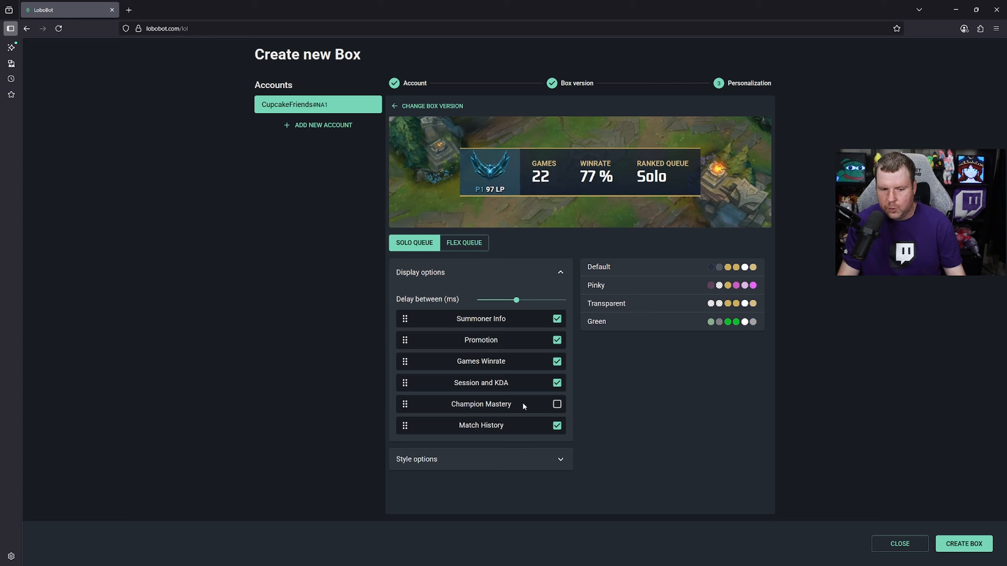
# Exclude Match History from the display options and try the Pinky, Transparent and Green colour presets, ending on Default
pyautogui.click(557, 426)
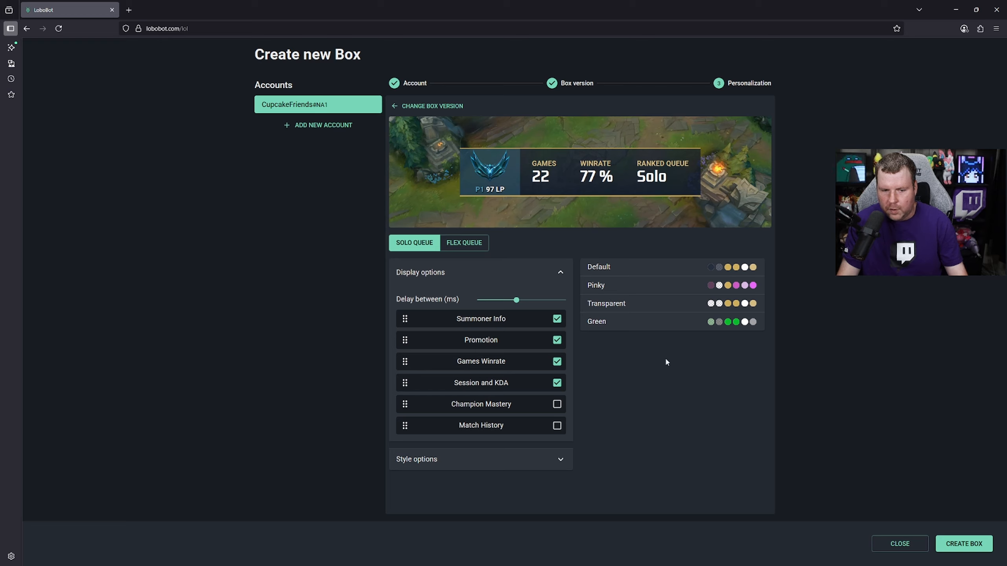
pyautogui.click(629, 284)
pyautogui.click(628, 304)
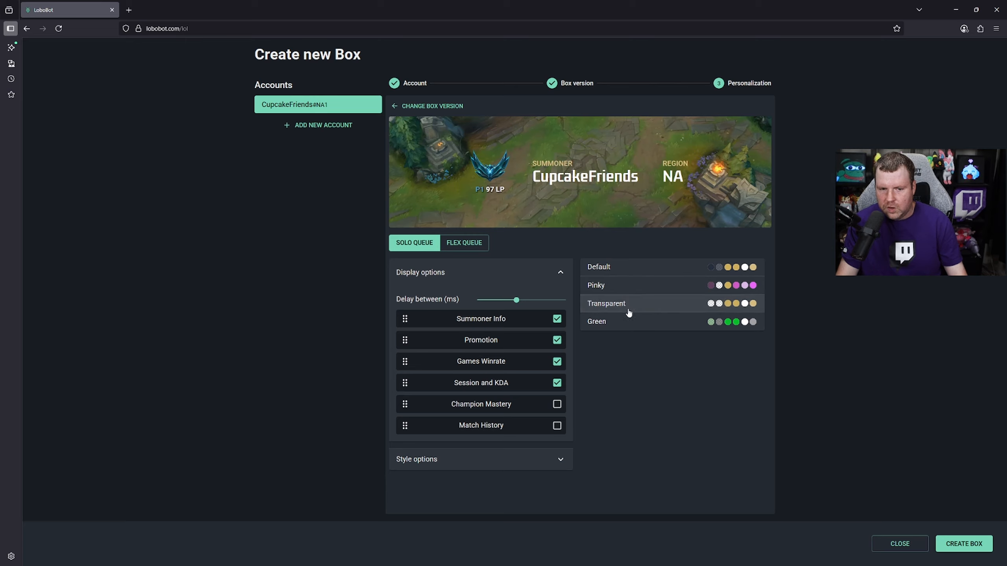
pyautogui.click(627, 322)
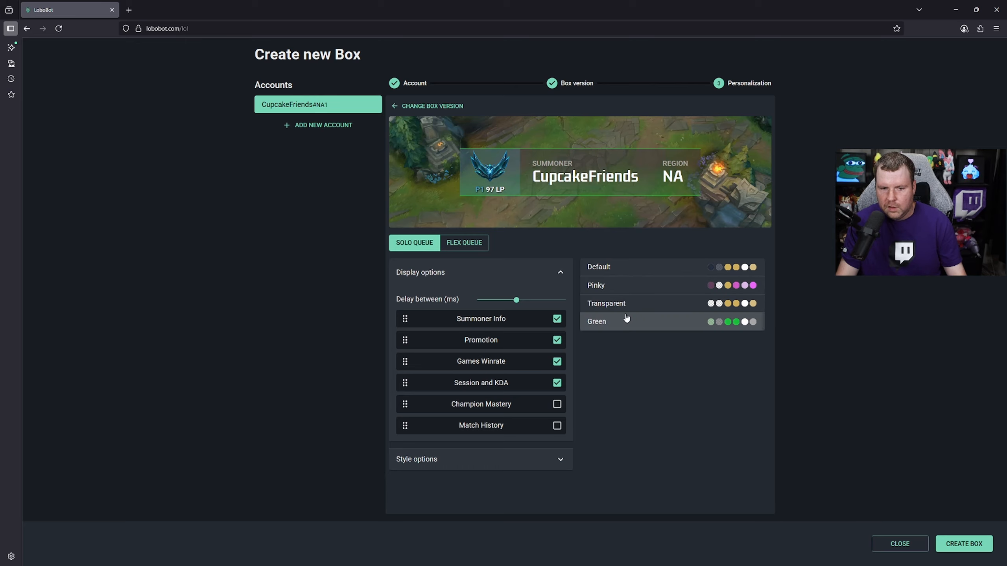
pyautogui.click(620, 266)
# Review the style options and the text colour choices, and create the Solo Queue box
pyautogui.click(438, 460)
pyautogui.scroll(-5, 499, 383)
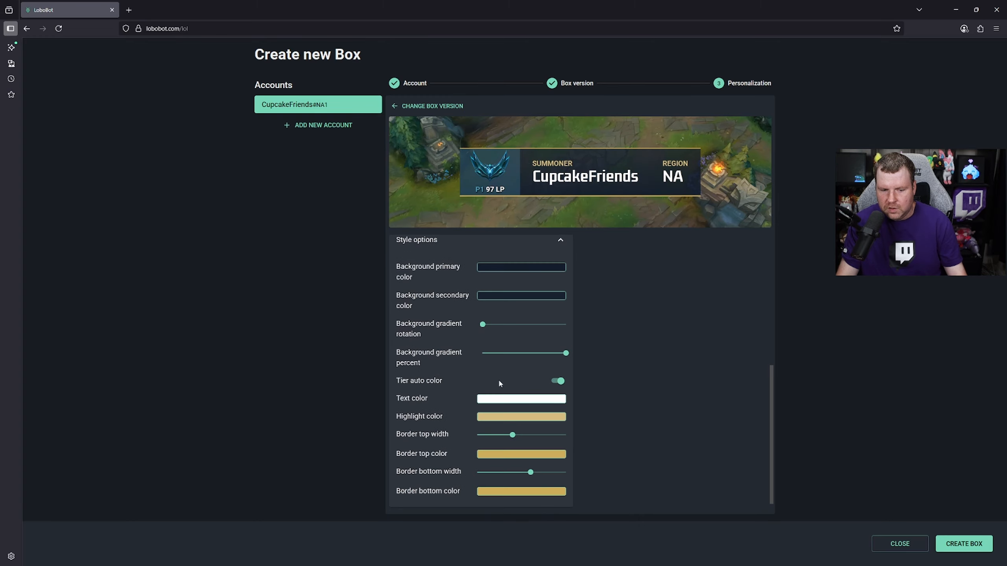
pyautogui.click(507, 398)
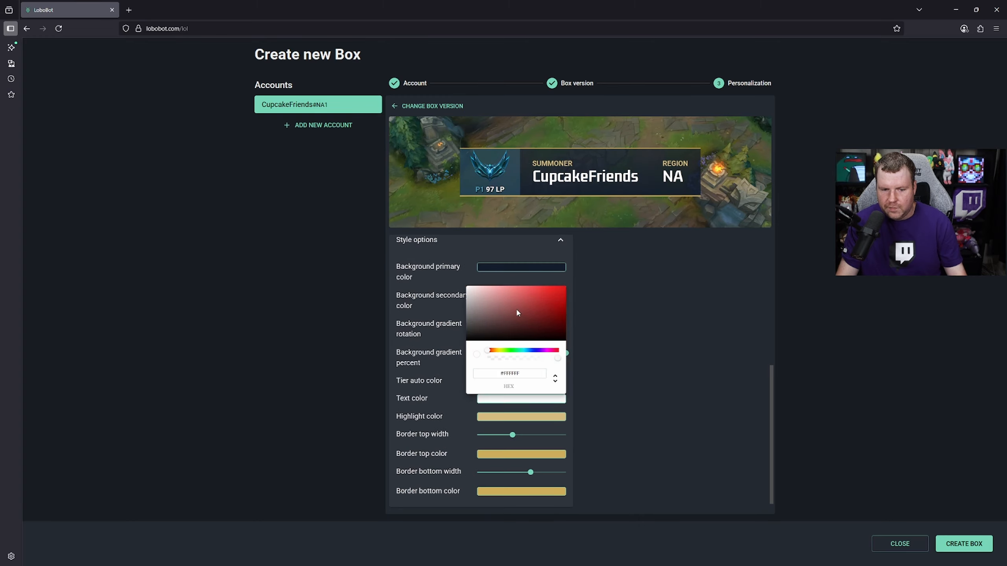
pyautogui.moveTo(517, 310); pyautogui.dragTo(438, 267)
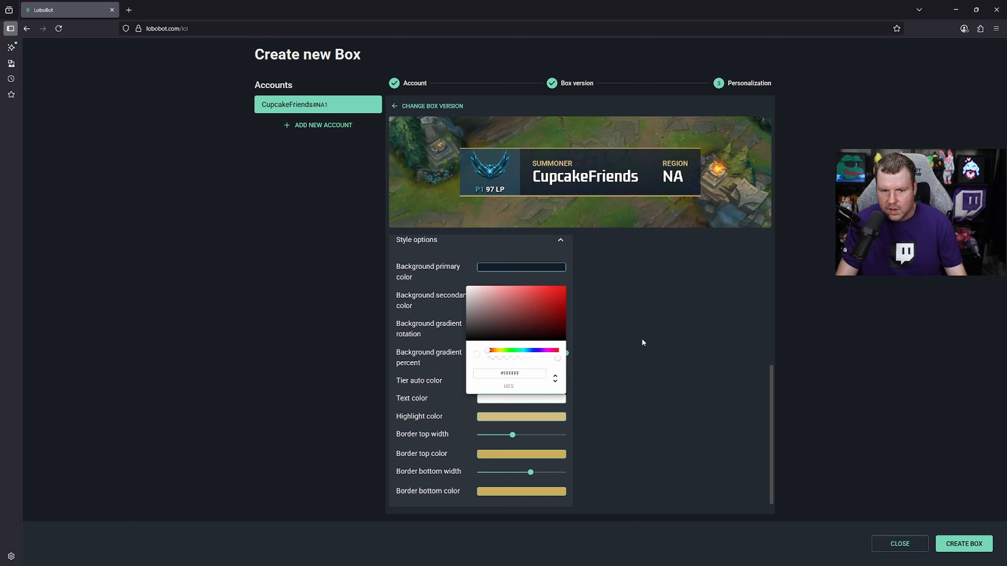
pyautogui.click(689, 358)
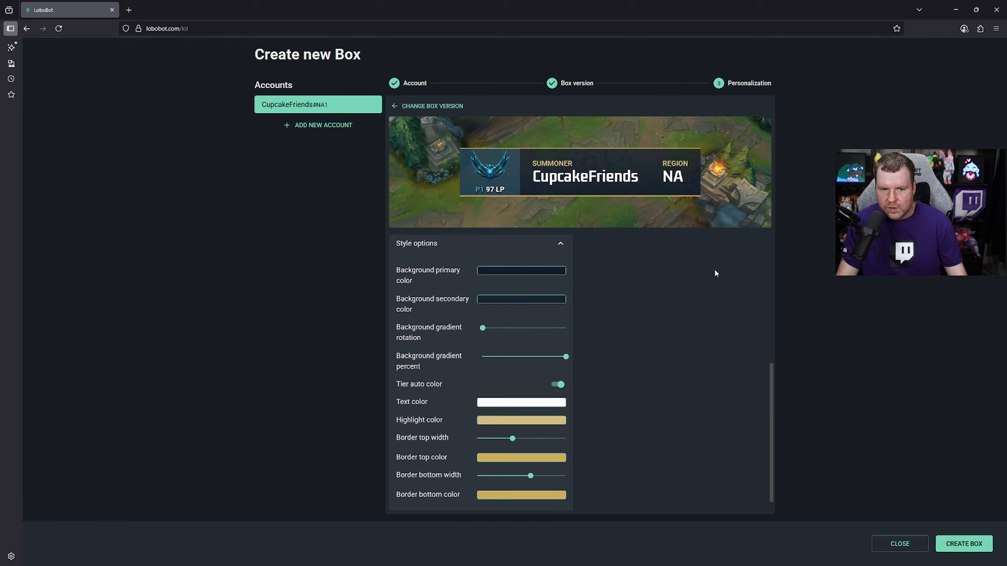
pyautogui.scroll(3, 674, 245)
pyautogui.click(964, 544)
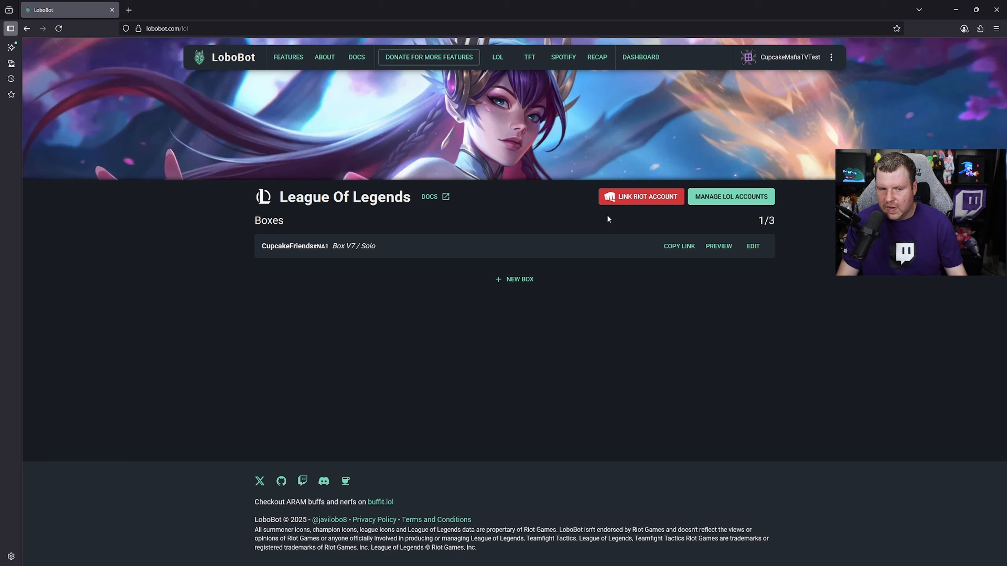
# Create another box for the existing account using the v1 - Classic version and Flex Queue
pyautogui.click(514, 281)
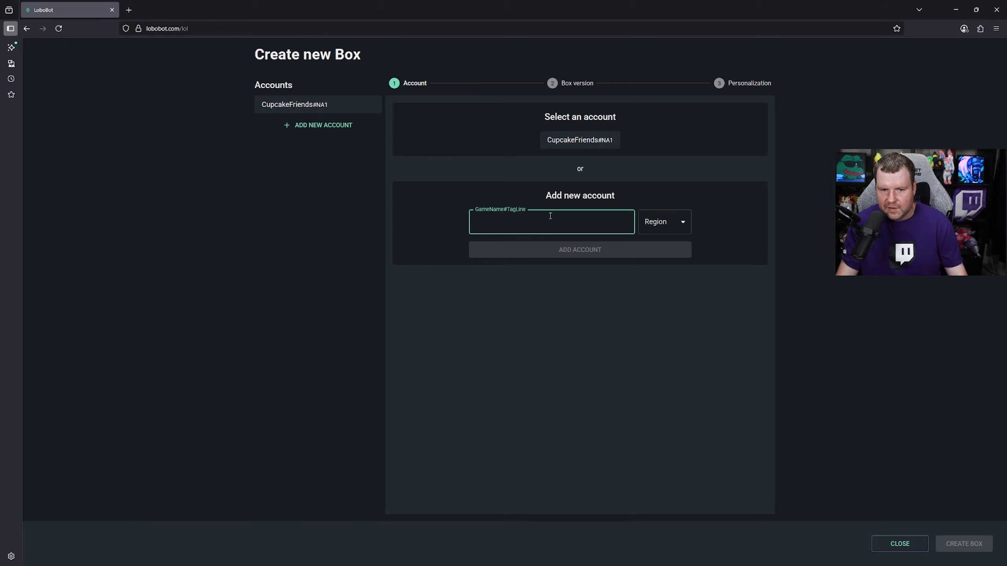
pyautogui.click(580, 139)
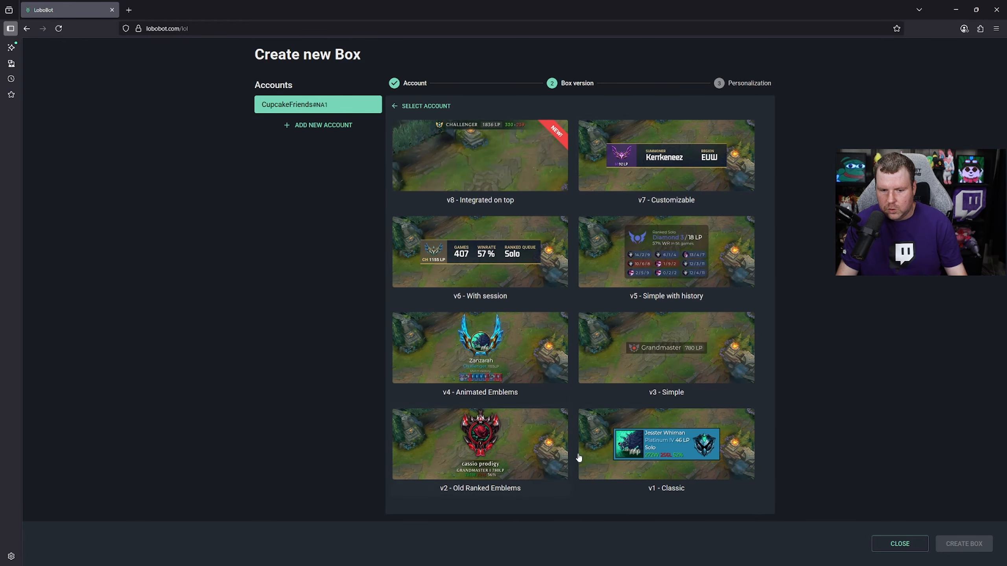
pyautogui.click(641, 447)
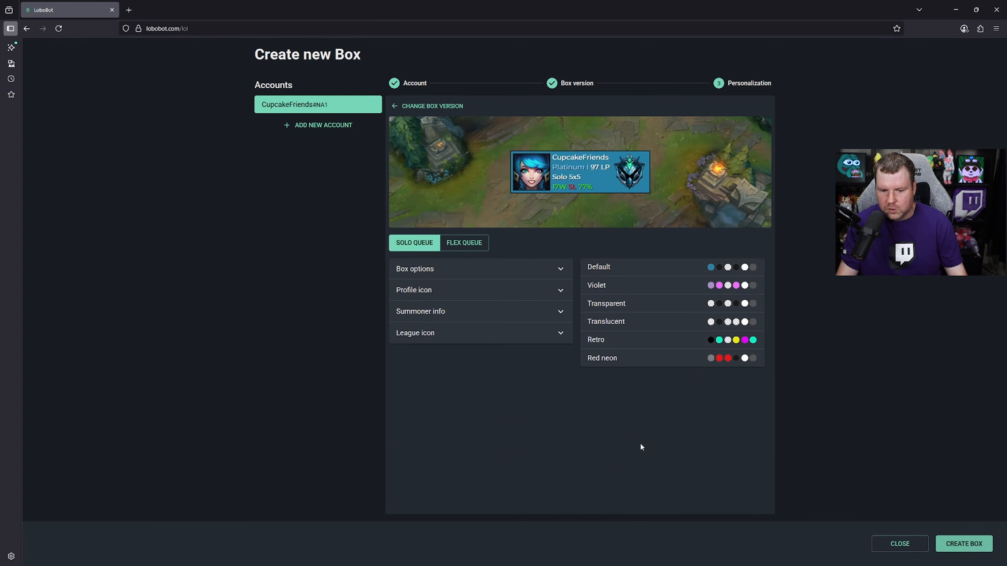
pyautogui.click(466, 250)
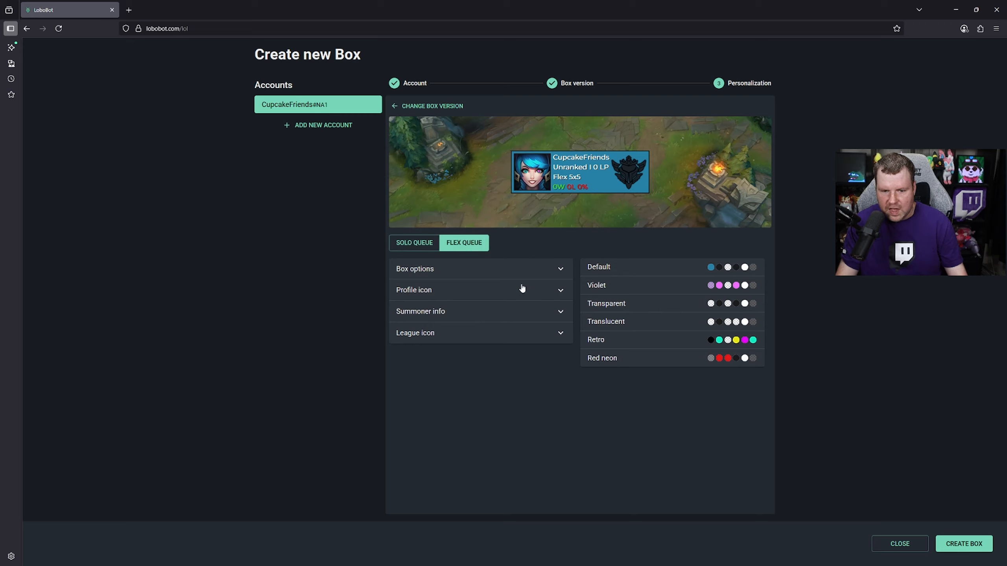
pyautogui.click(478, 295)
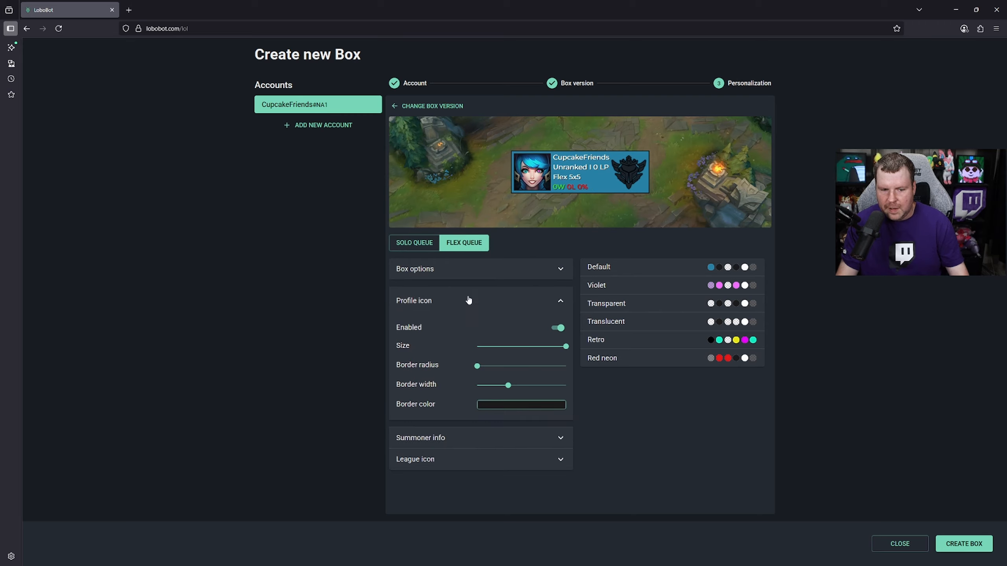
pyautogui.click(468, 300)
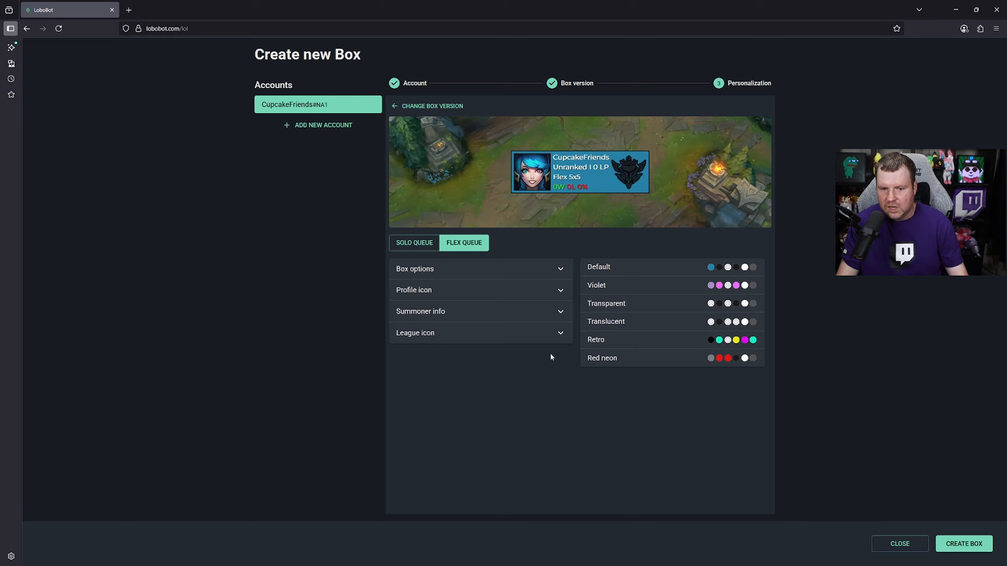
pyautogui.click(963, 547)
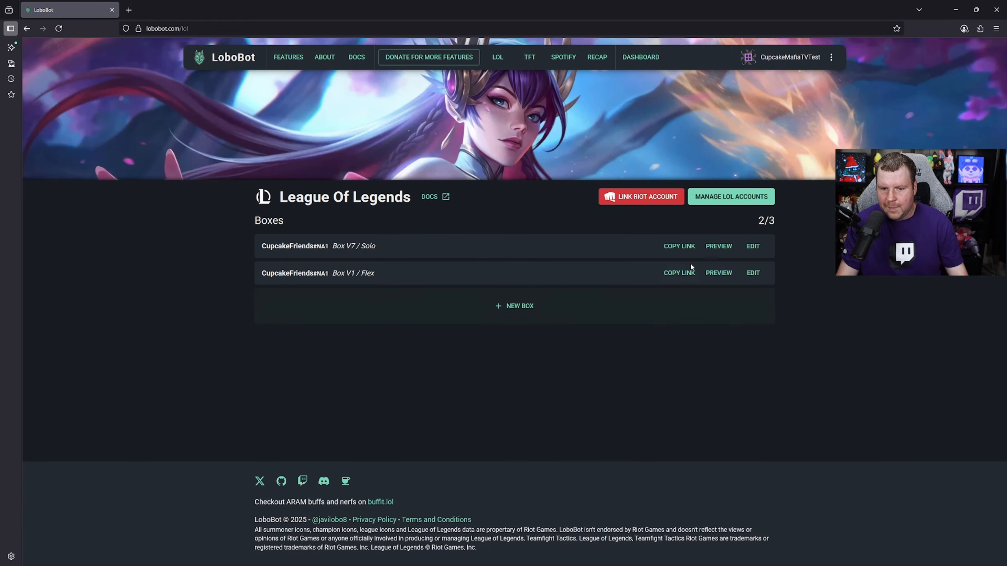
# Preview the V7 Solo box and copy its browser source link
pyautogui.click(713, 251)
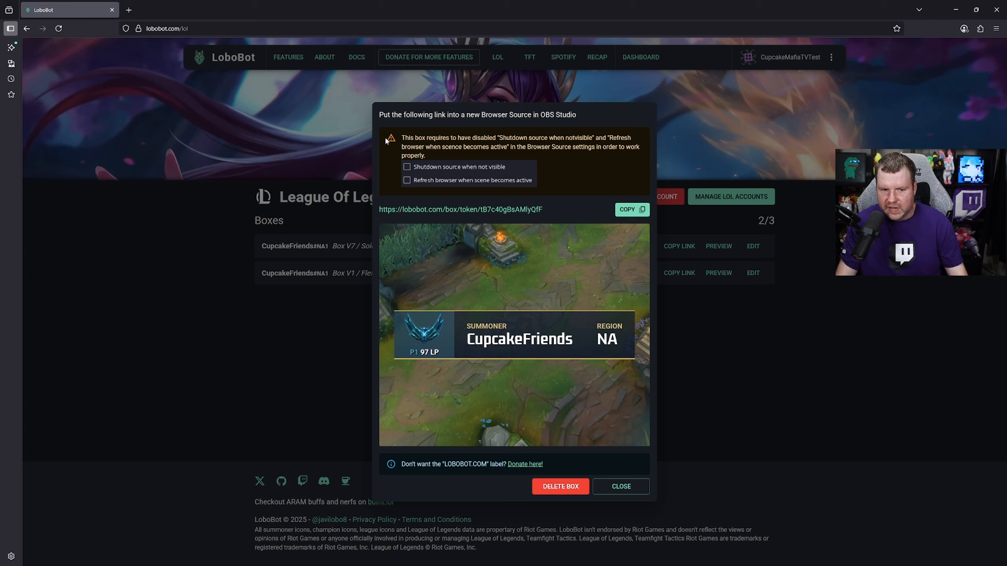
pyautogui.click(633, 210)
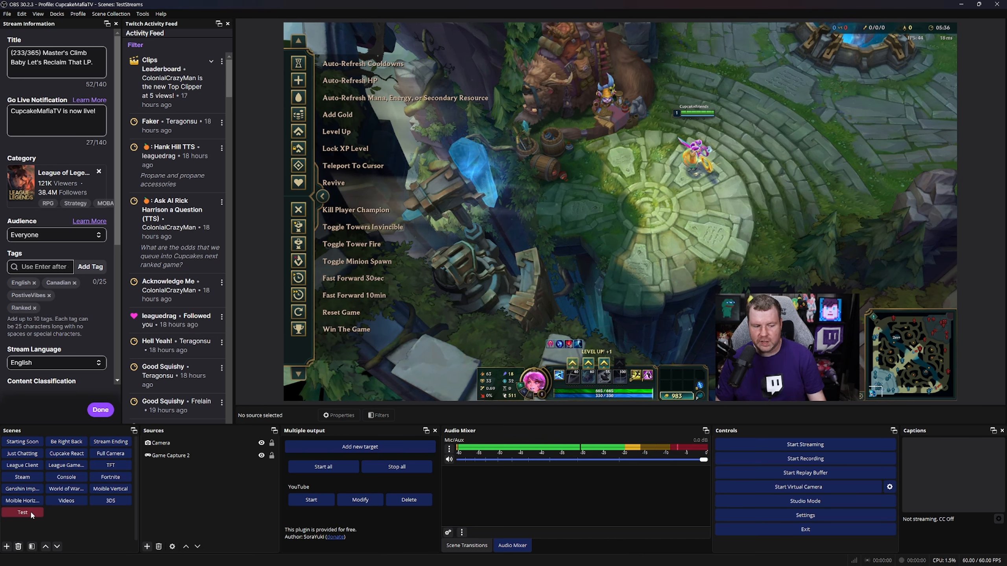
# In OBS Studio, add a new browser source named Solo_LoBo to the Test scene
pyautogui.click(6, 547)
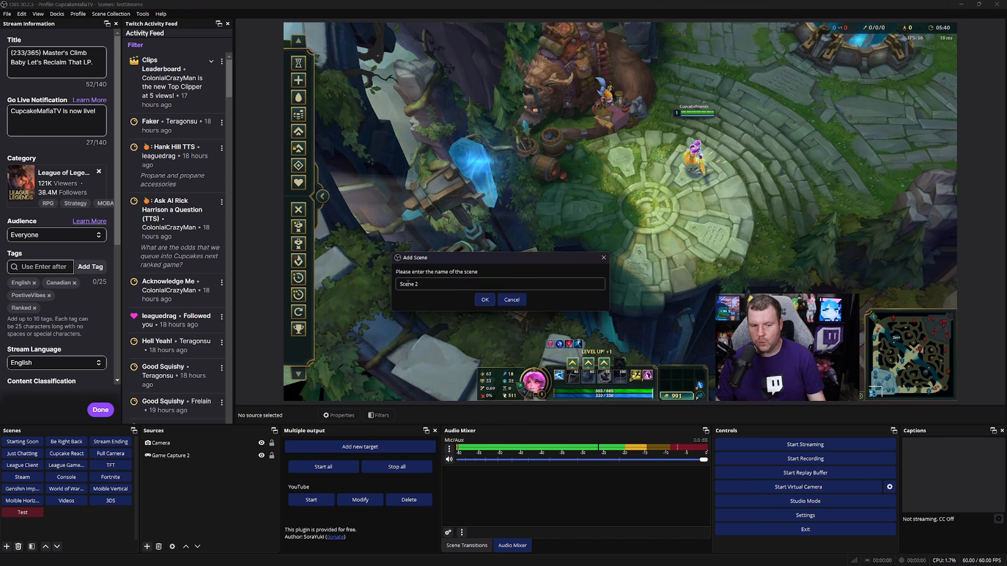
pyautogui.click(510, 300)
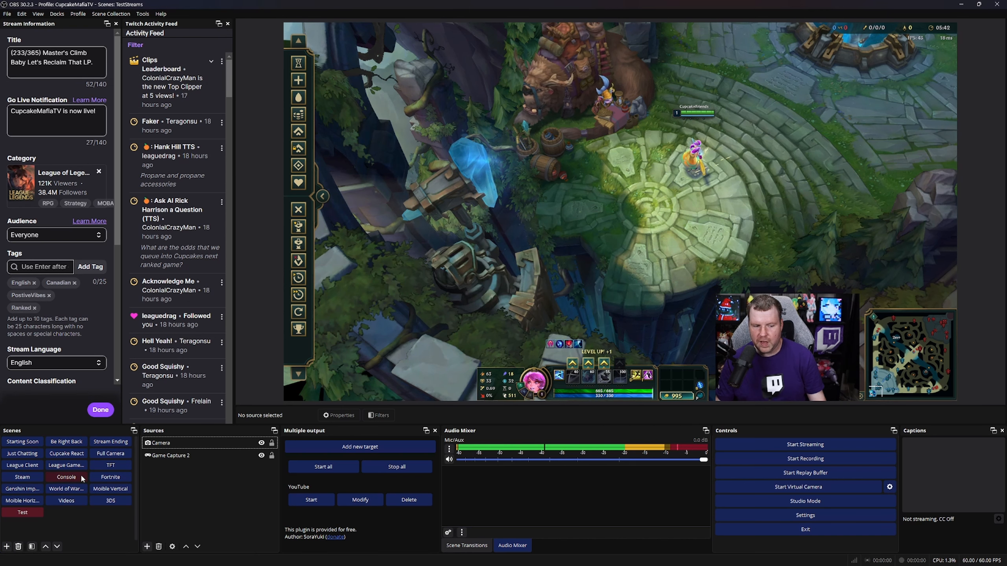
pyautogui.click(147, 547)
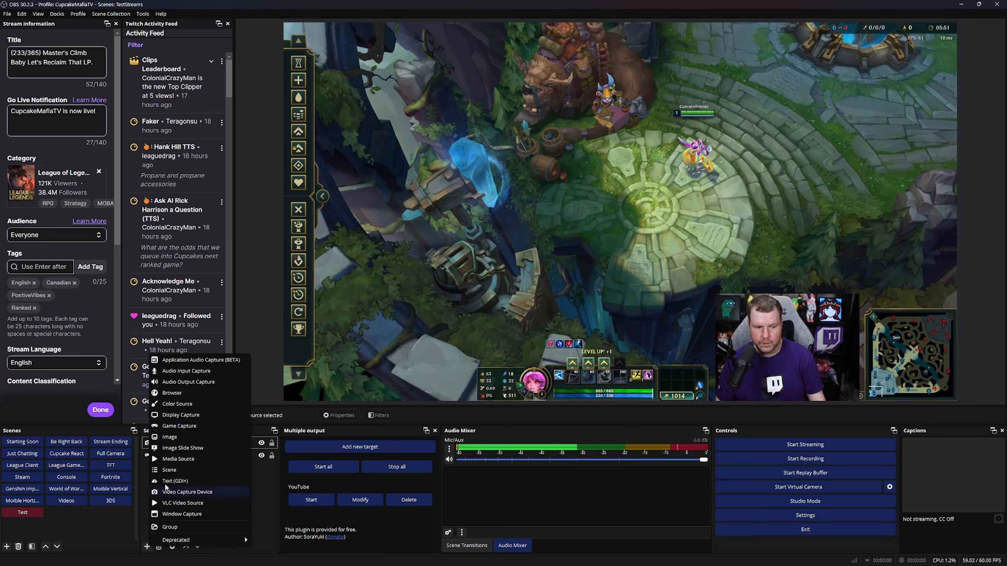
pyautogui.click(172, 392)
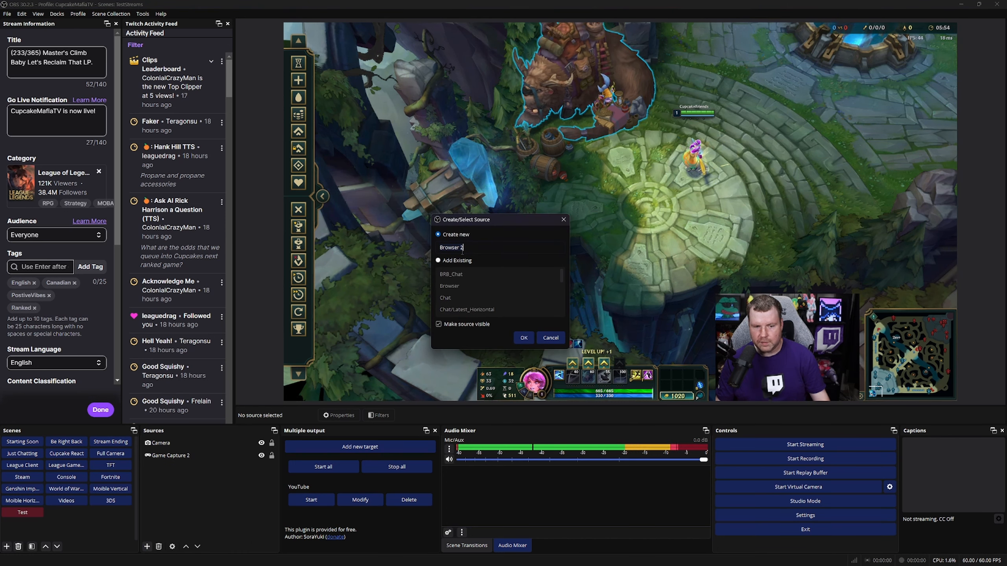
pyautogui.write('Solo_')
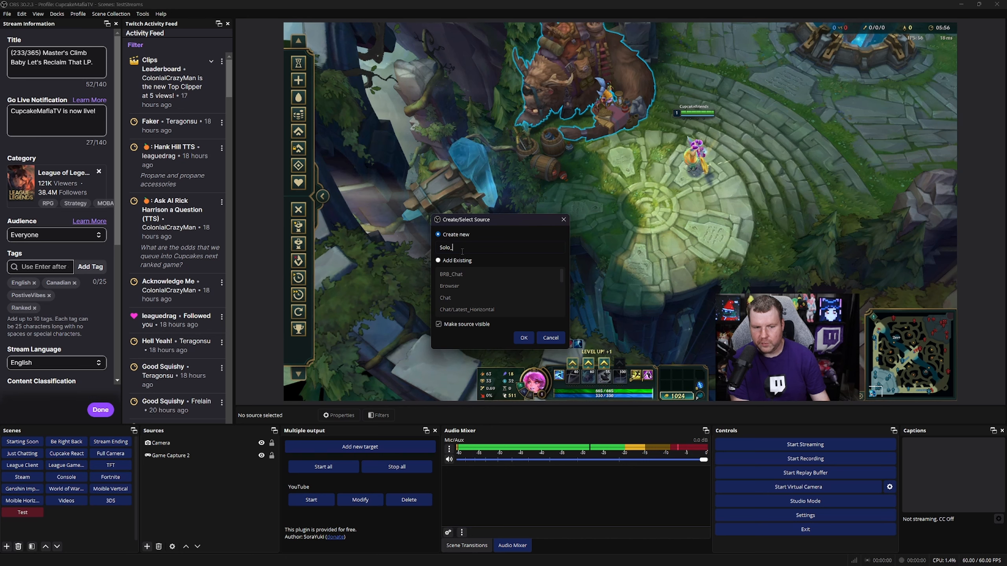
pyautogui.write('LoBo')
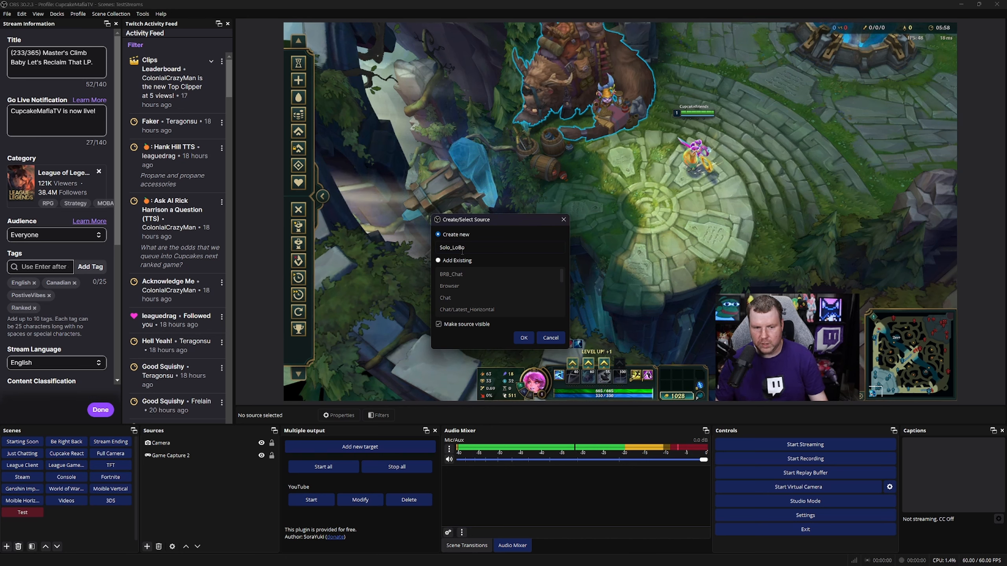
pyautogui.click(523, 337)
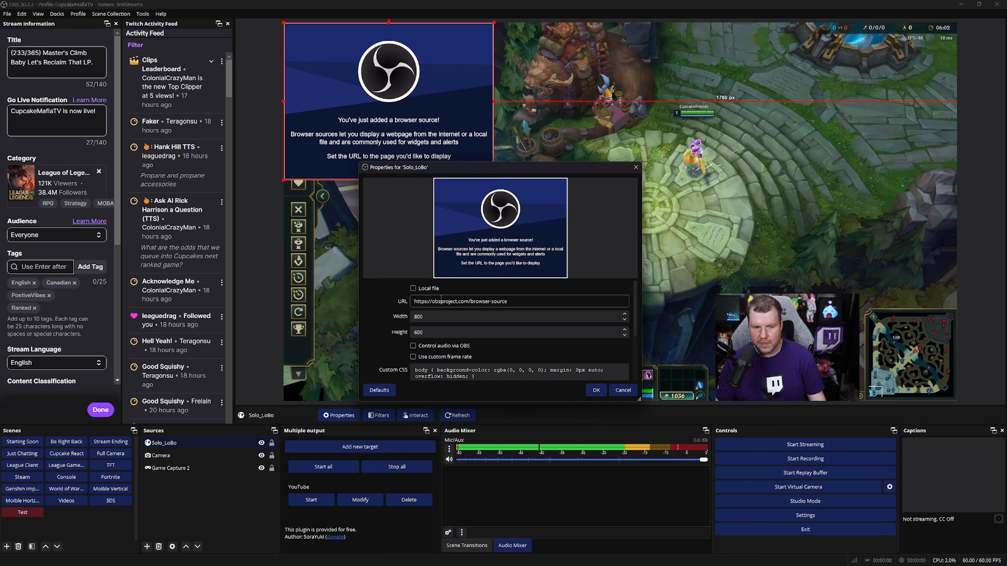
# Replace the Solo_LoBo source's URL with the copied box link containing its token, review the remaining properties and accept them
pyautogui.click(441, 298)
pyautogui.hotkey('ctrl', 'v')
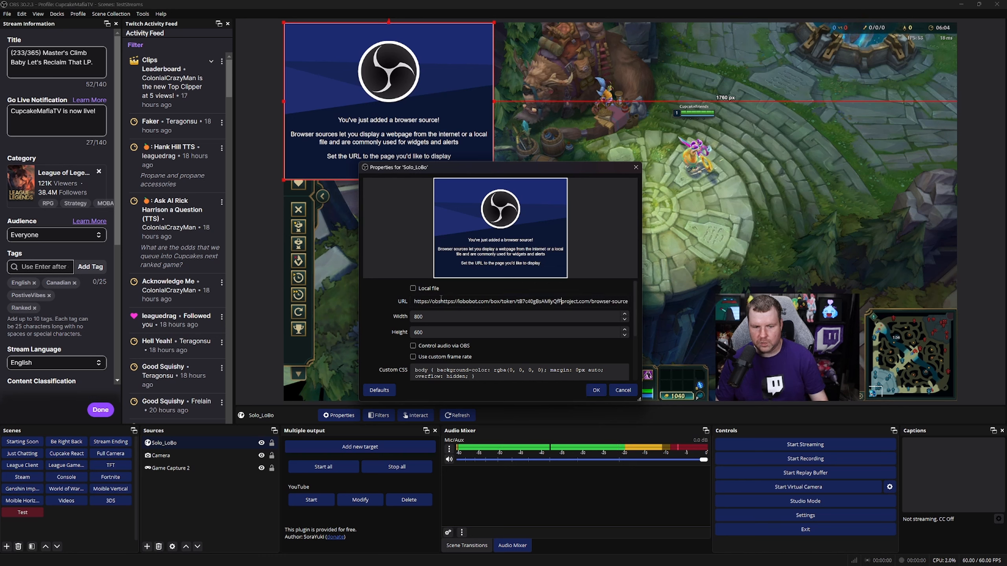
pyautogui.hotkey('ctrl', 'a')
pyautogui.hotkey('ctrl', 'v')
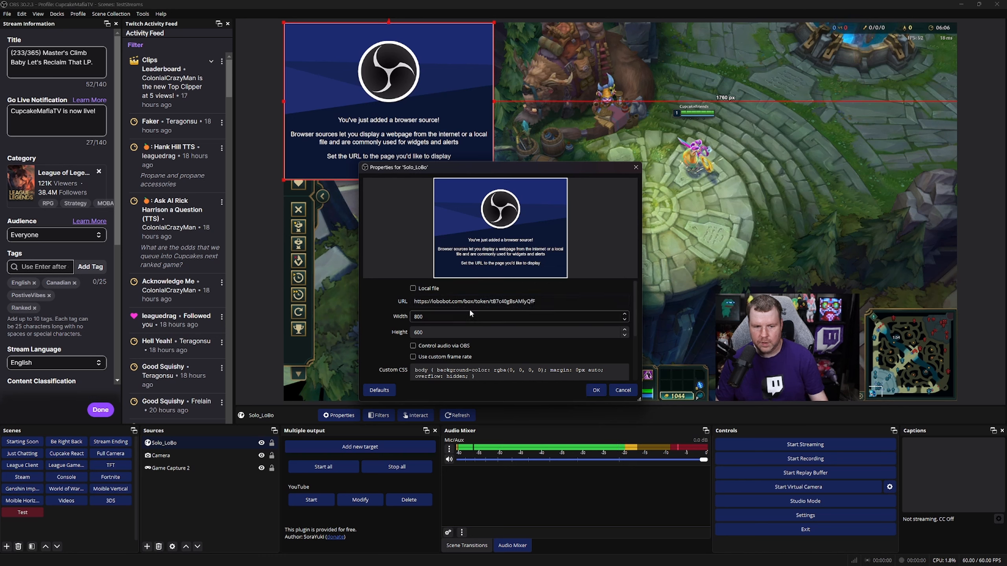
pyautogui.scroll(-2, 482, 314)
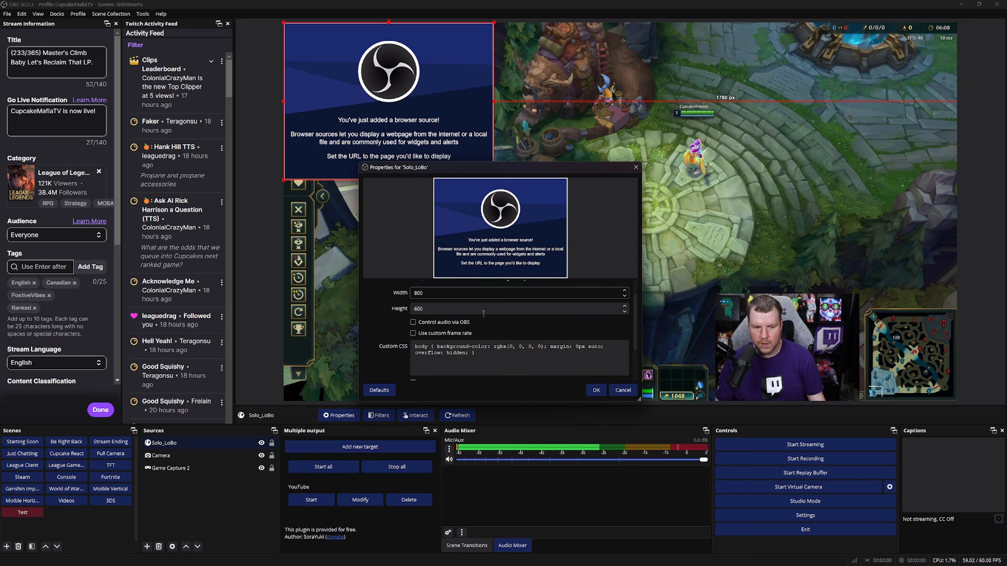
pyautogui.scroll(-1, 484, 313)
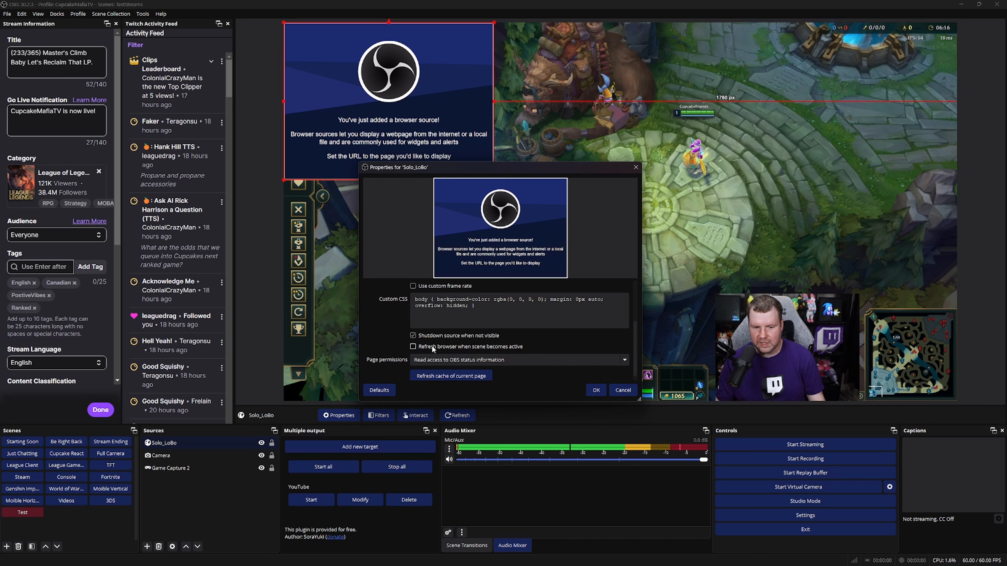
pyautogui.click(596, 391)
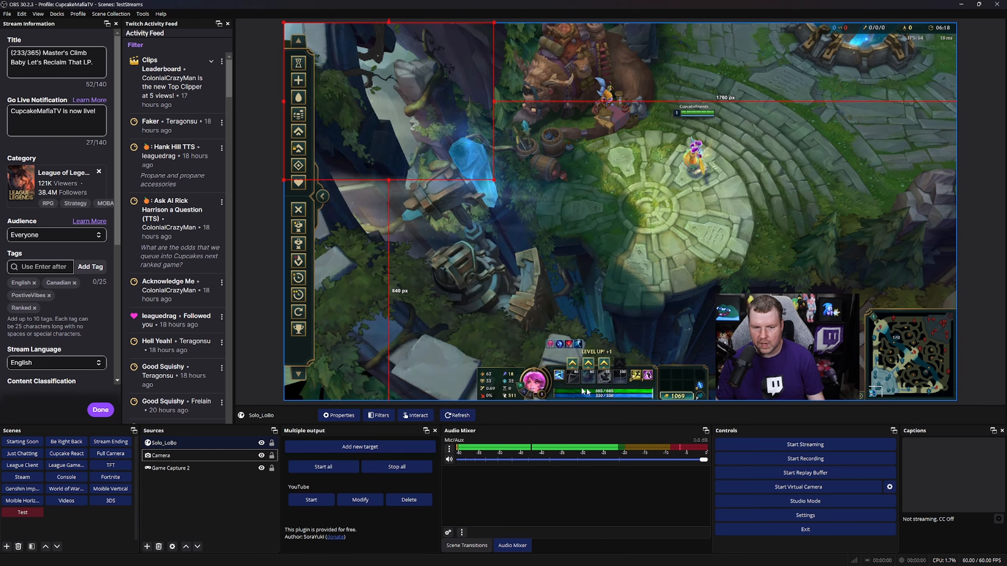
# Enlarge the Solo_LoBo overlay slightly and place its rank box in the lower-left corner of the canvas, beside the champion HUD
pyautogui.moveTo(416, 139); pyautogui.dragTo(420, 367)
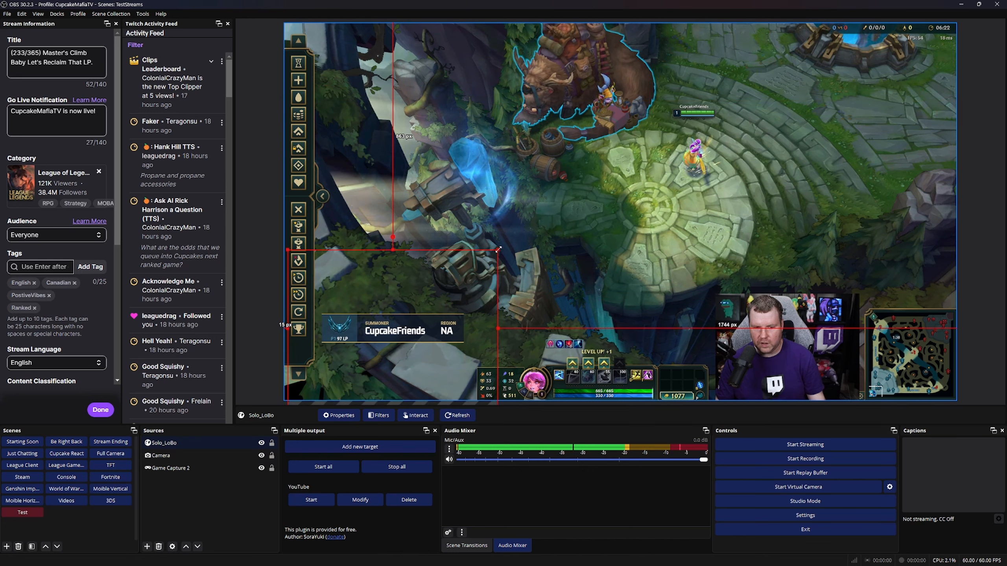
pyautogui.moveTo(497, 252); pyautogui.dragTo(519, 240)
pyautogui.moveTo(447, 277); pyautogui.dragTo(415, 339)
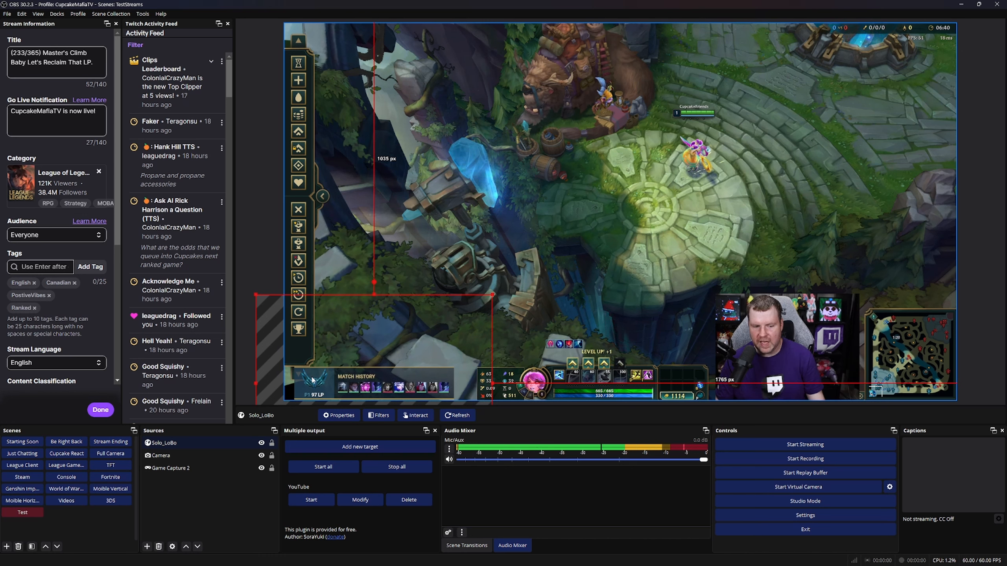
pyautogui.click(193, 483)
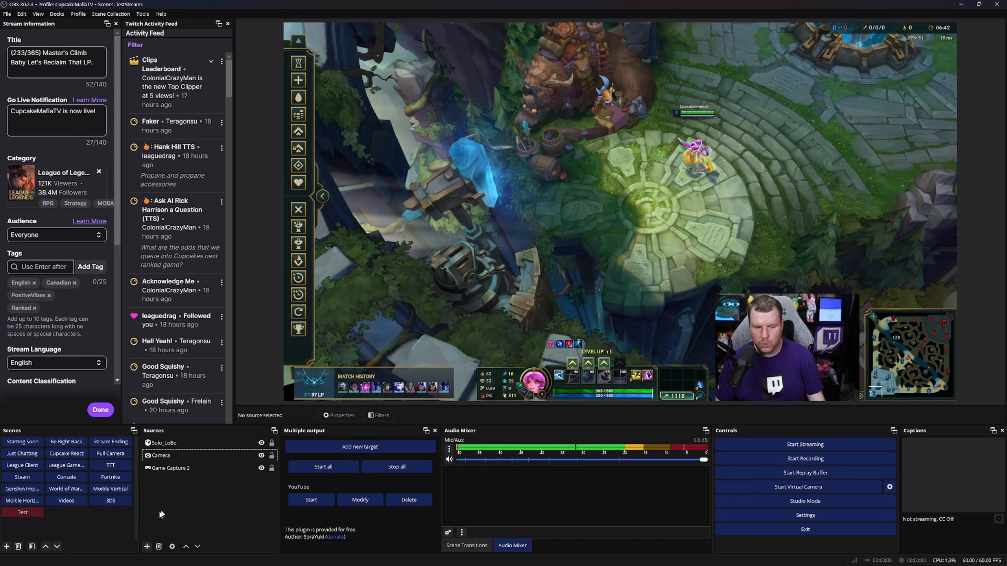
# Add a new browser source named Flex_LoBo to the Test scene
pyautogui.click(147, 546)
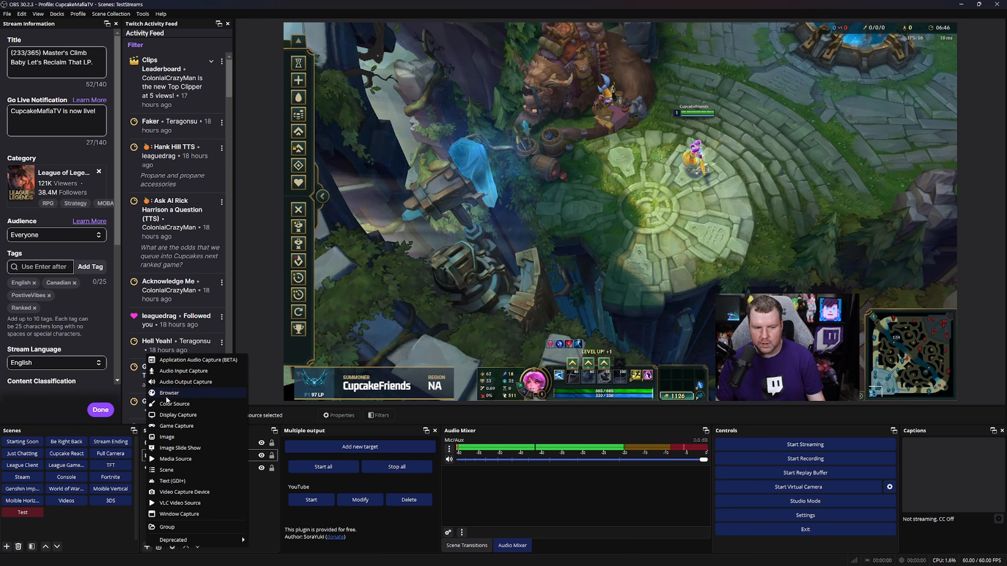
pyautogui.click(169, 393)
pyautogui.write('Flex')
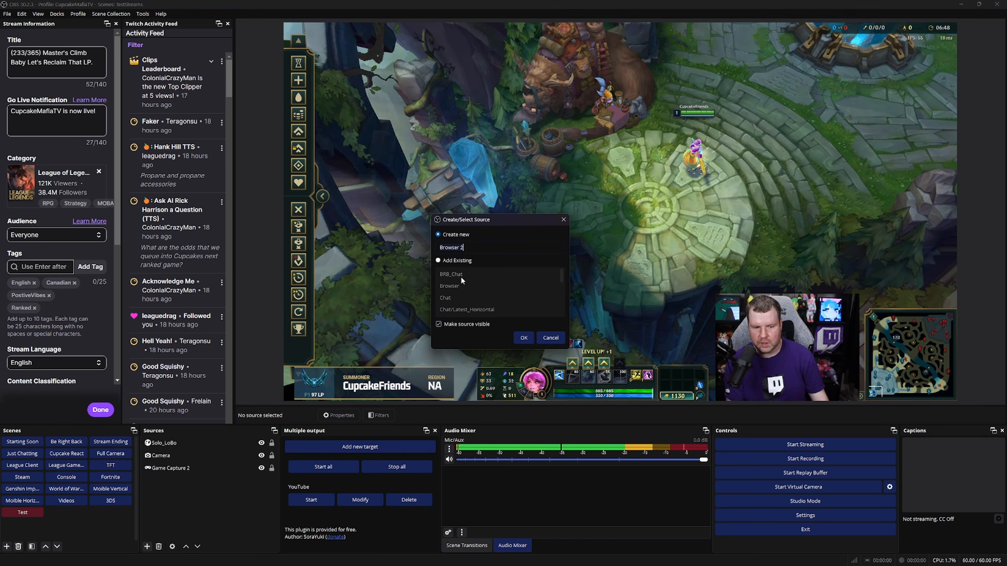
pyautogui.write('_LoBo')
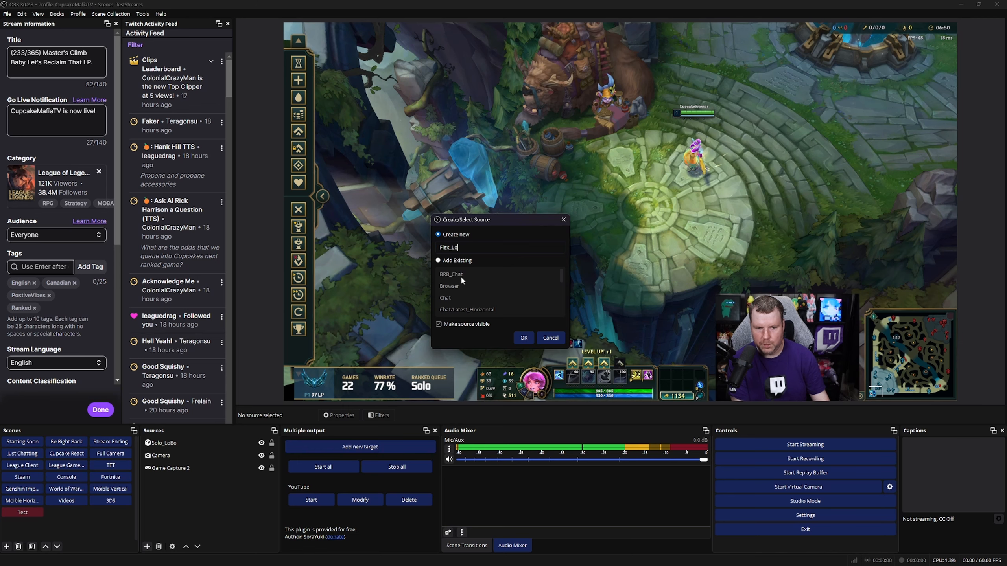
pyautogui.press('Return')
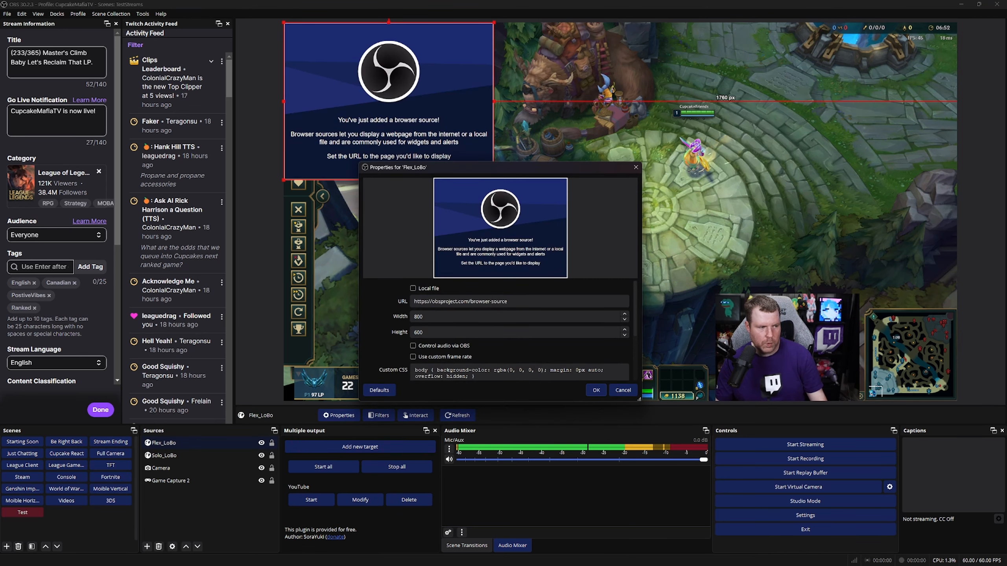
# Switch to the LoboBot page in the browser and copy the V1 Flex box's browser source link
pyautogui.moveTo(1, 70); pyautogui.dragTo(551, 54)
pyautogui.click(625, 177)
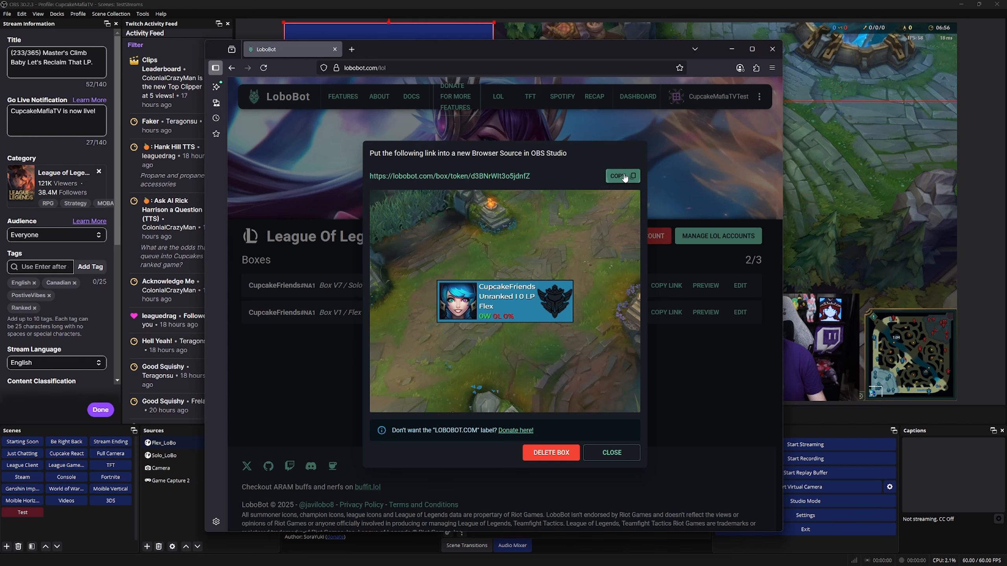
pyautogui.moveTo(594, 56); pyautogui.dragTo(0, 78)
# Back in OBS Studio, replace the Flex_LoBo source's URL with the copied box link containing its token and accept the properties
pyautogui.doubleClick(476, 302)
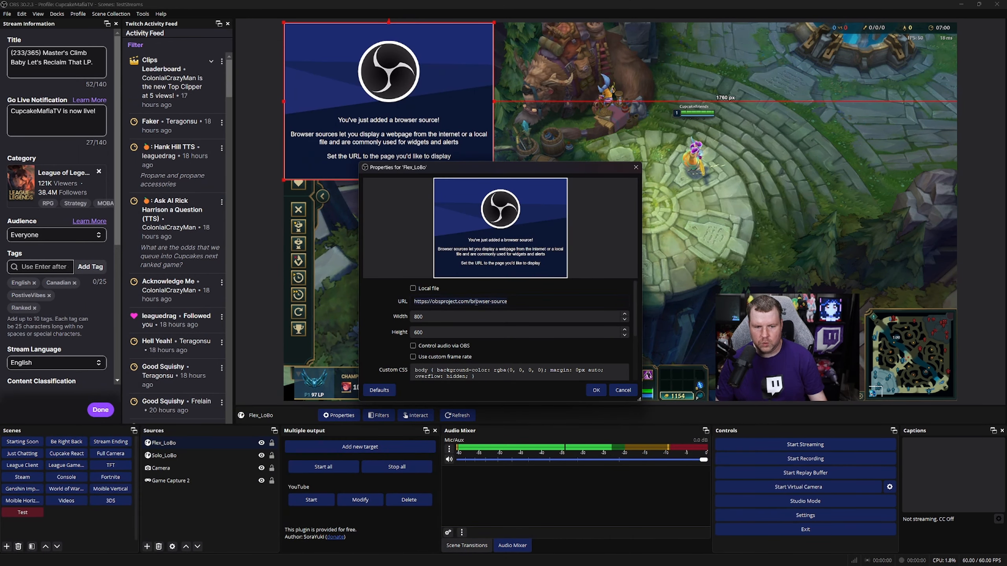
pyautogui.hotkey('ctrl', 'a')
pyautogui.hotkey('ctrl', 'v')
pyautogui.scroll(-3, 424, 339)
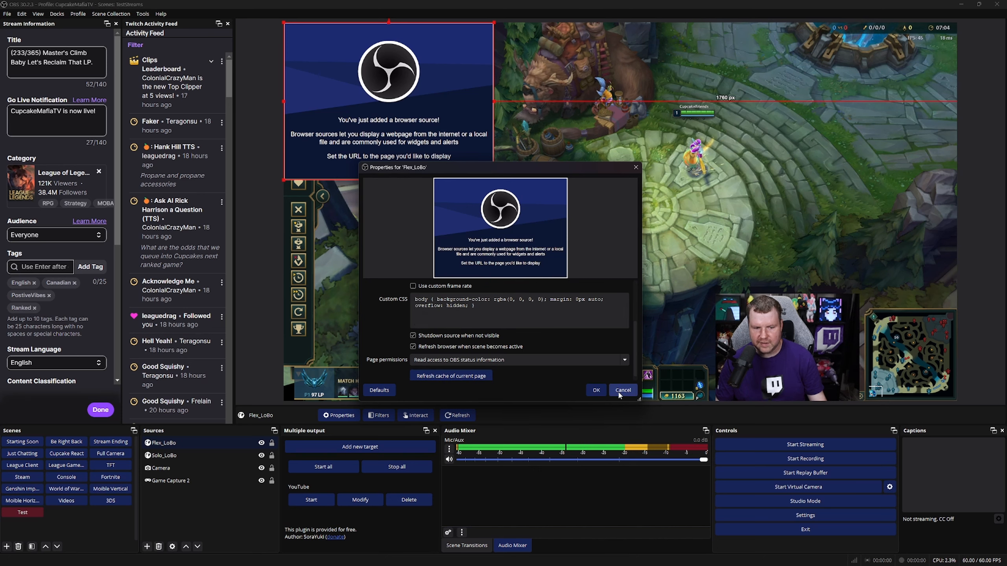
pyautogui.press('Return')
# Enlarge the Flex_LoBo overlay slightly and place its rank box over the Solo rank box in the canvas's lower-left corner
pyautogui.moveTo(453, 177); pyautogui.dragTo(441, 397)
pyautogui.moveTo(486, 242)
pyautogui.mouseDown()
pyautogui.moveTo(464, 265)
pyautogui.moveTo(500, 230)
pyautogui.mouseUp()
pyautogui.moveTo(432, 311); pyautogui.dragTo(412, 378)
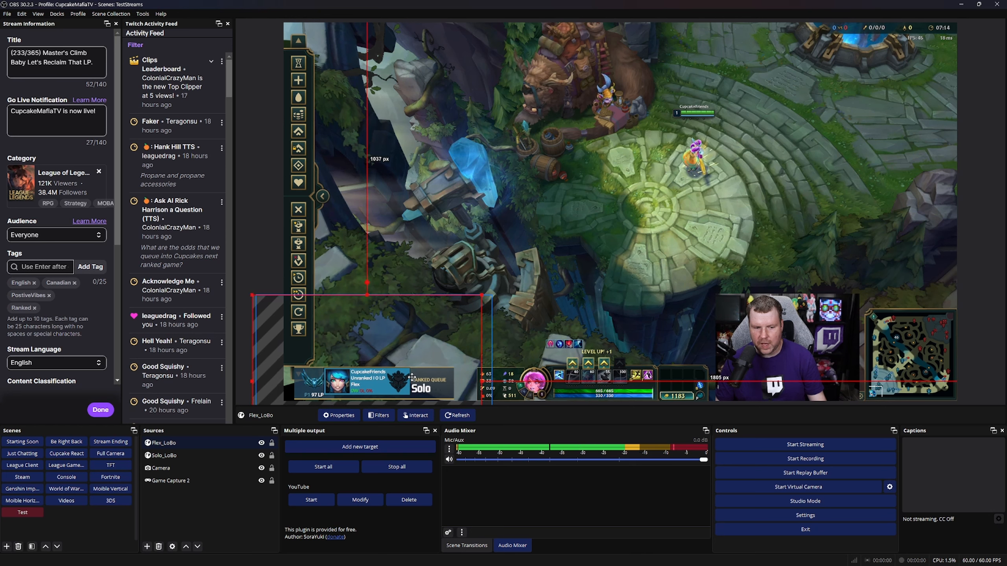
# Toggle the visibility of the Flex_LoBo and Solo_LoBo overlays in turn, ending with only the Solo_LoBo overlay shown
pyautogui.click(262, 443)
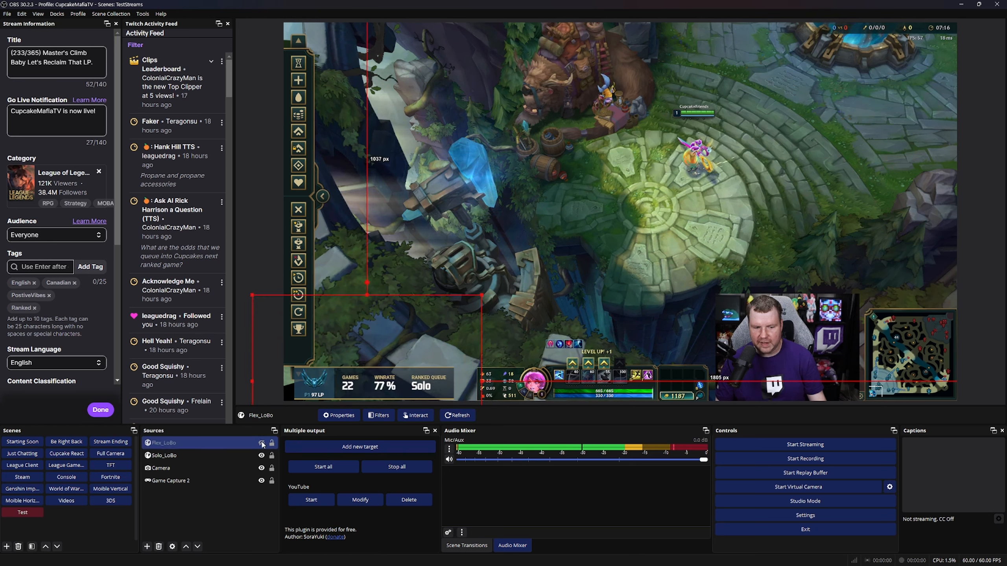
pyautogui.click(262, 443)
pyautogui.click(261, 455)
pyautogui.click(261, 455)
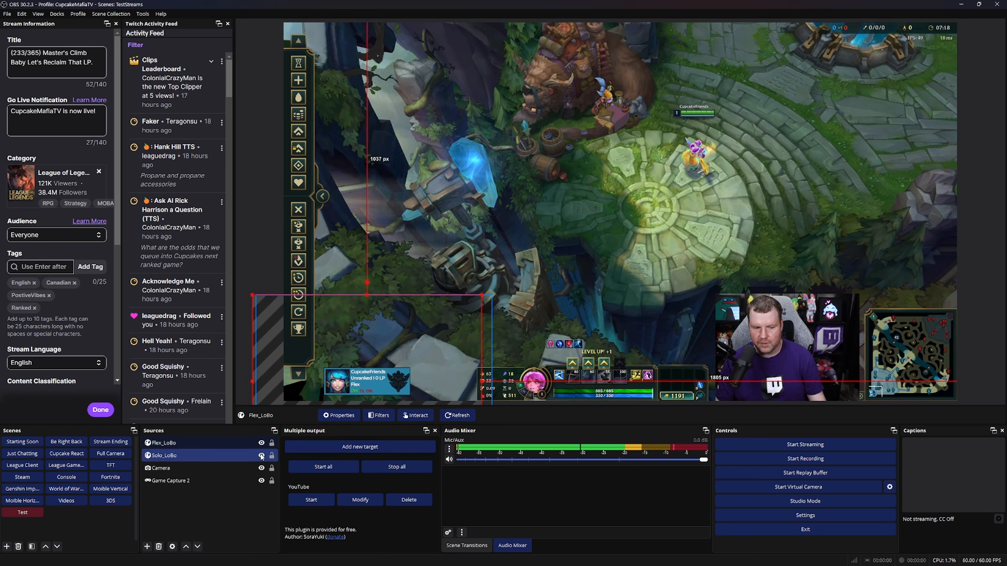
pyautogui.click(259, 449)
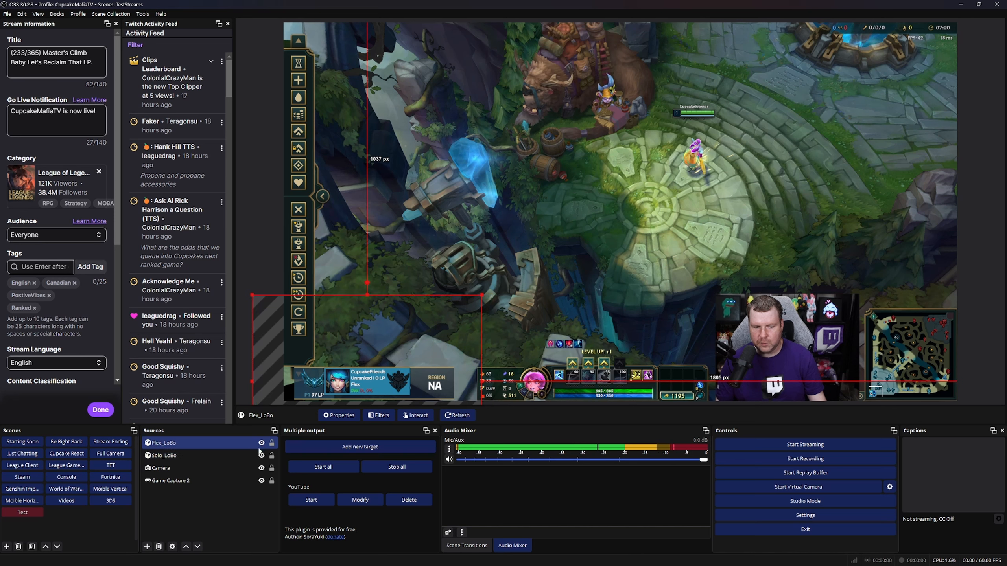
pyautogui.click(261, 443)
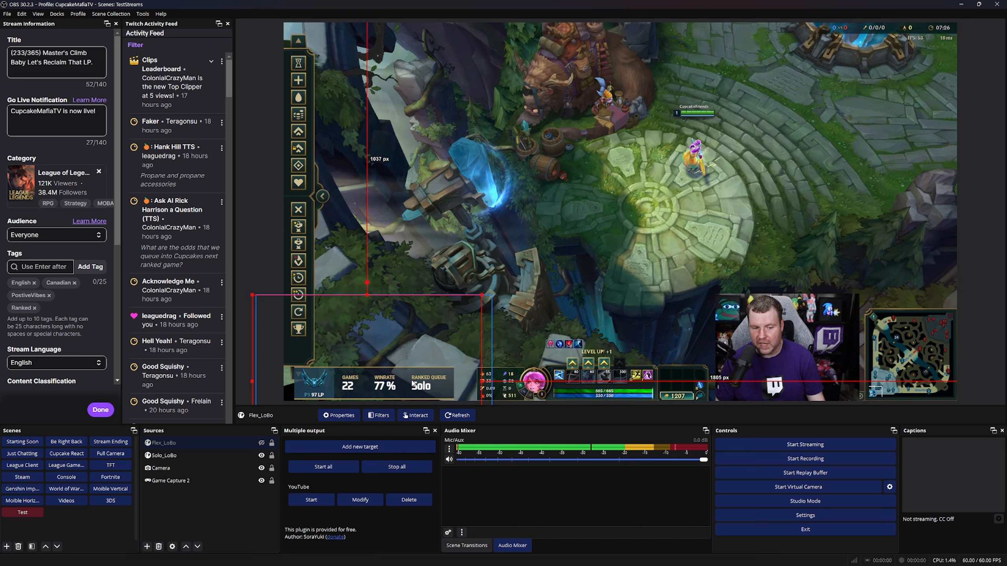
# Switch the displayed rank box to Flex queue by hiding the Solo_LoBo source and showing Flex_LoBo
pyautogui.click(261, 456)
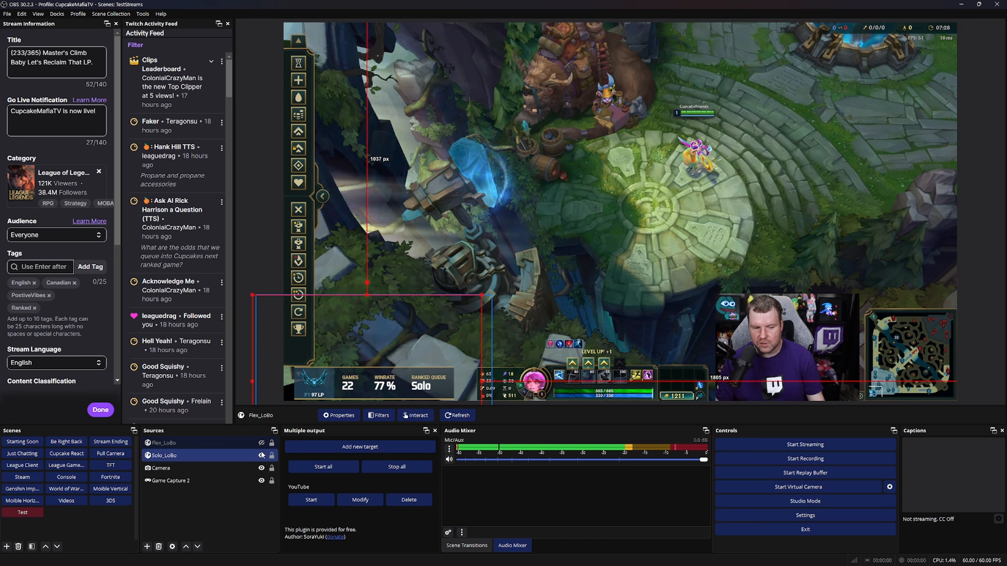
pyautogui.click(261, 448)
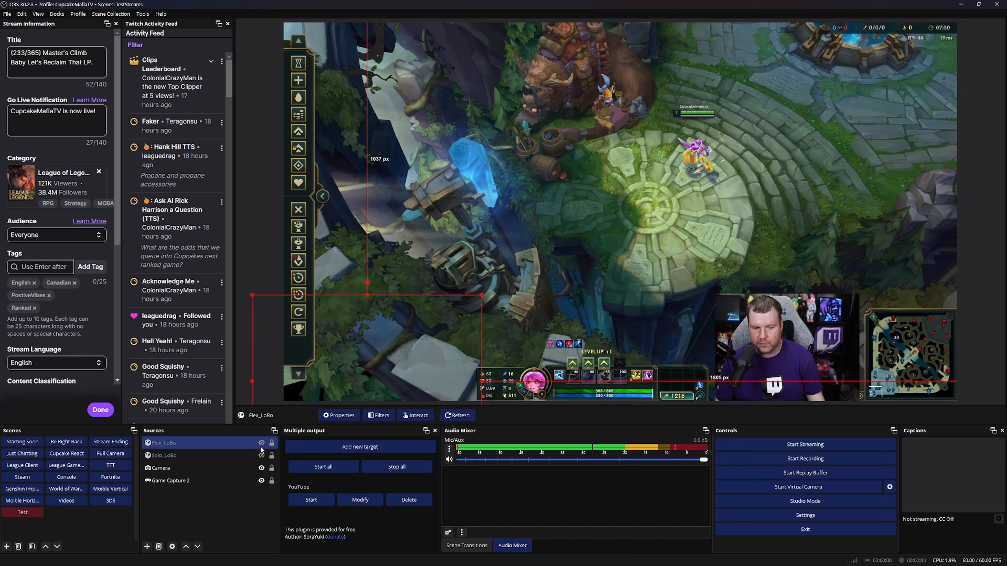
pyautogui.click(261, 442)
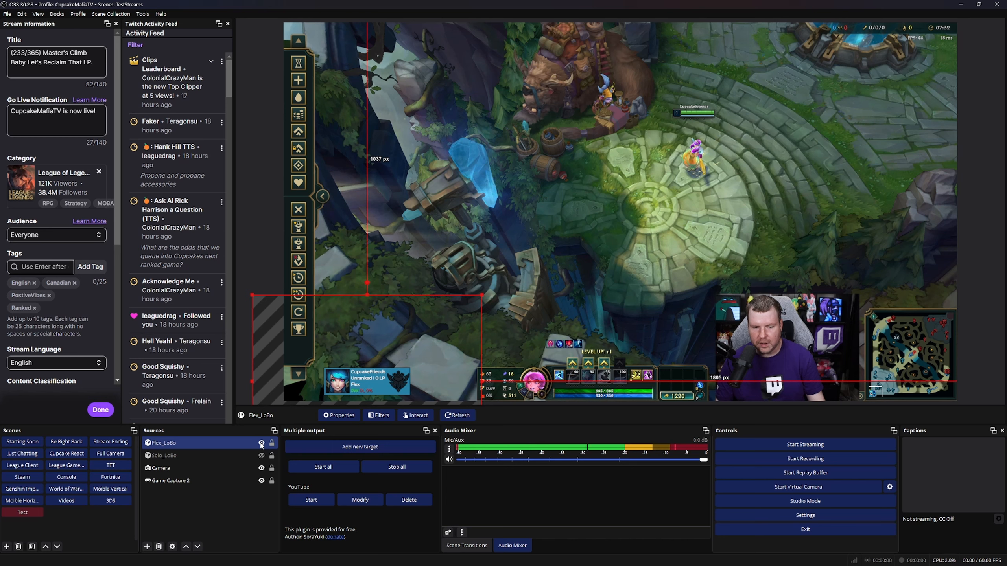